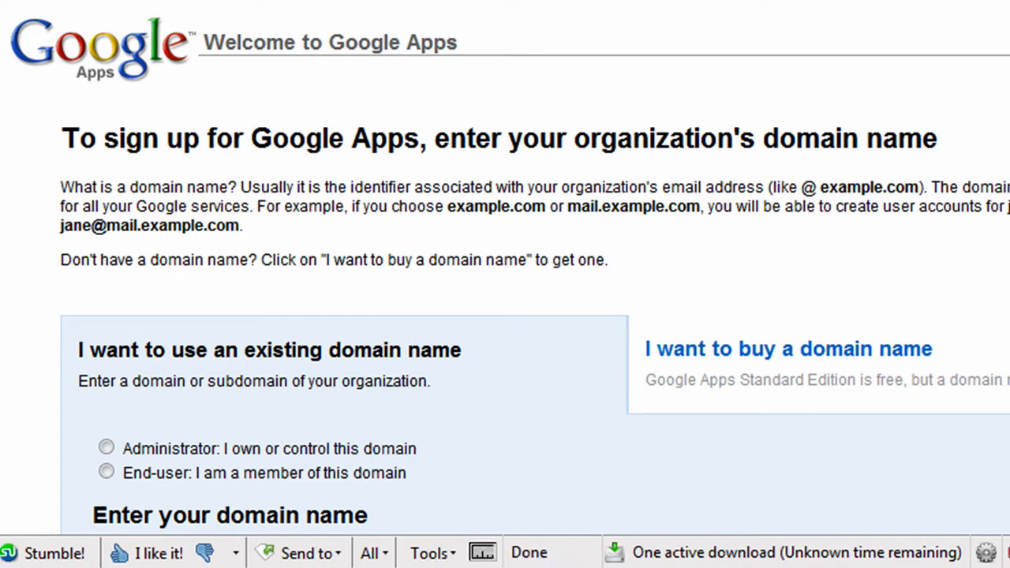
Scroll down the Google Apps sign-up page to the domain name section.
scroll(837, 269, down, 4)
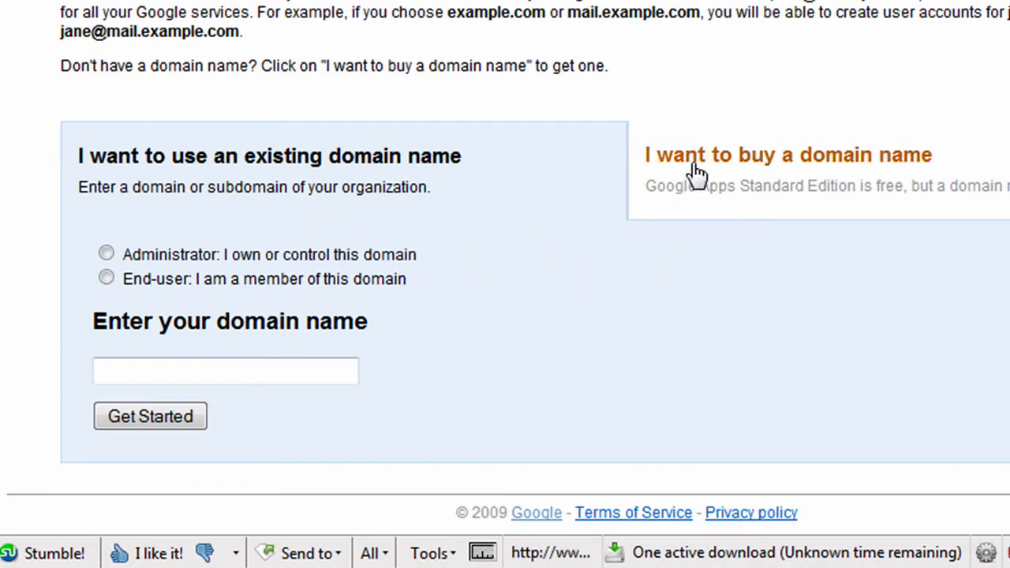
Search to buy hikinginbend.com, finding it available for $10 for one year.
click(695, 160)
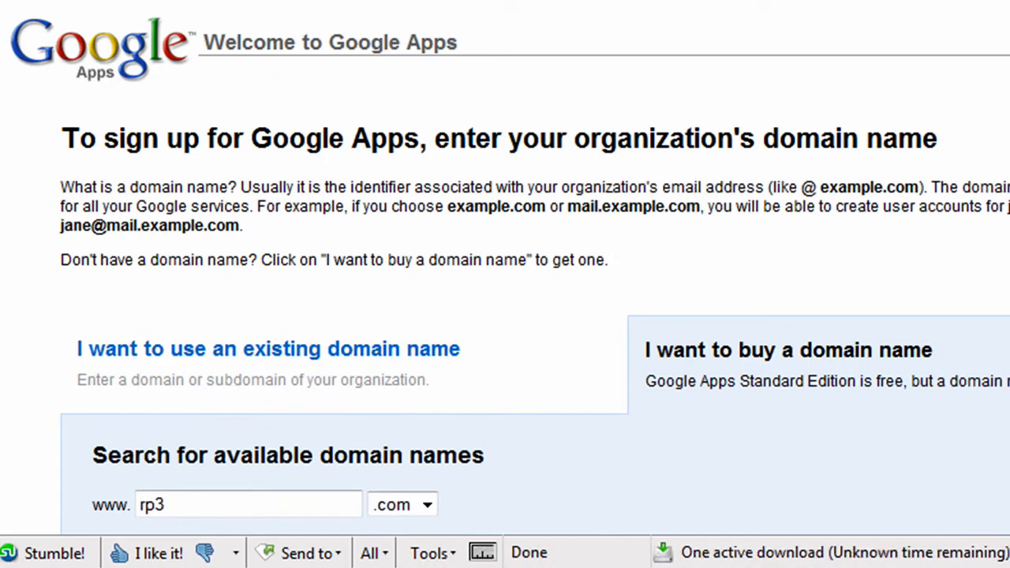
scroll(176, 395, down, 3)
drag(168, 505, 81, 497)
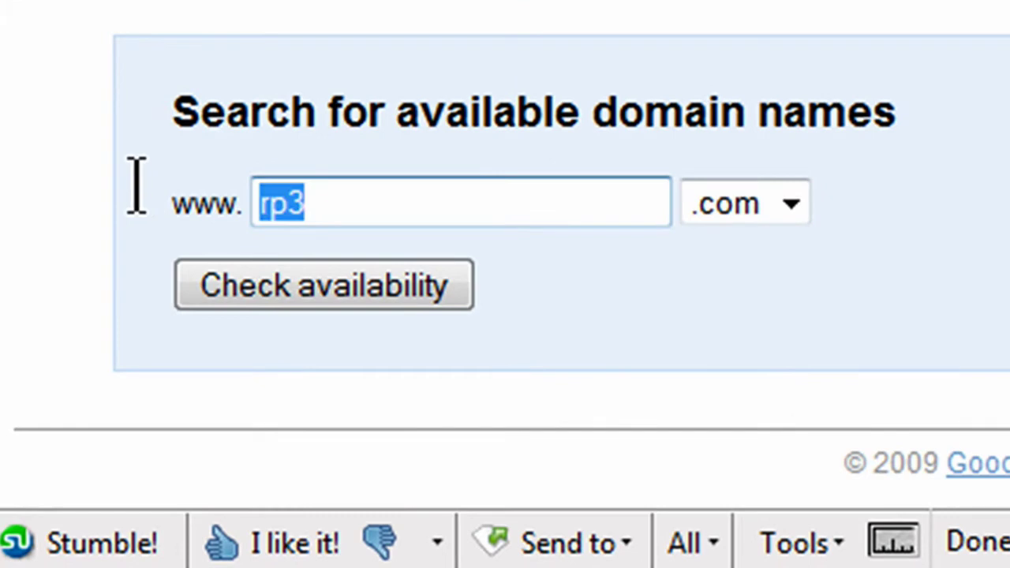
text(h)
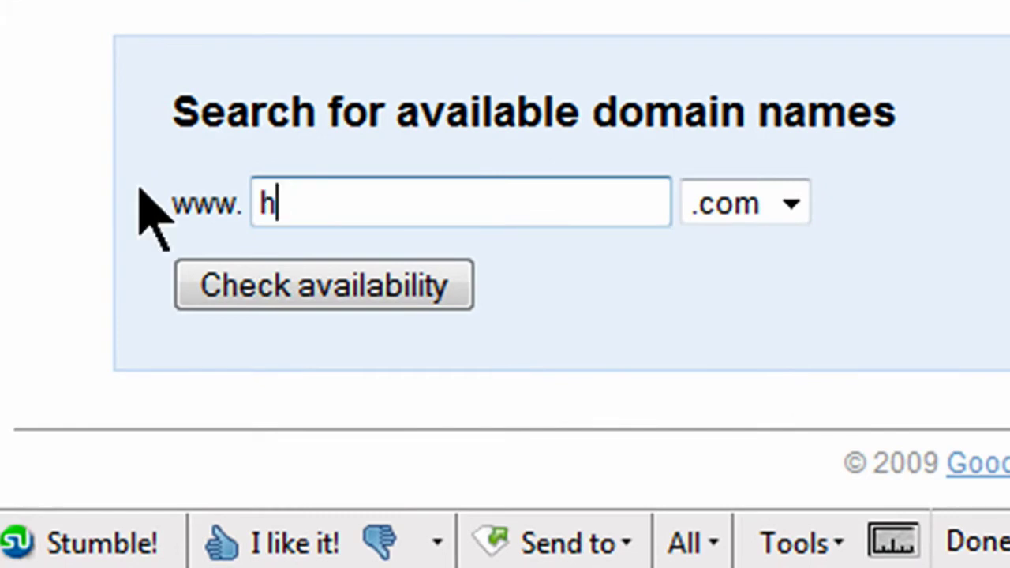
text(ikinginbend)
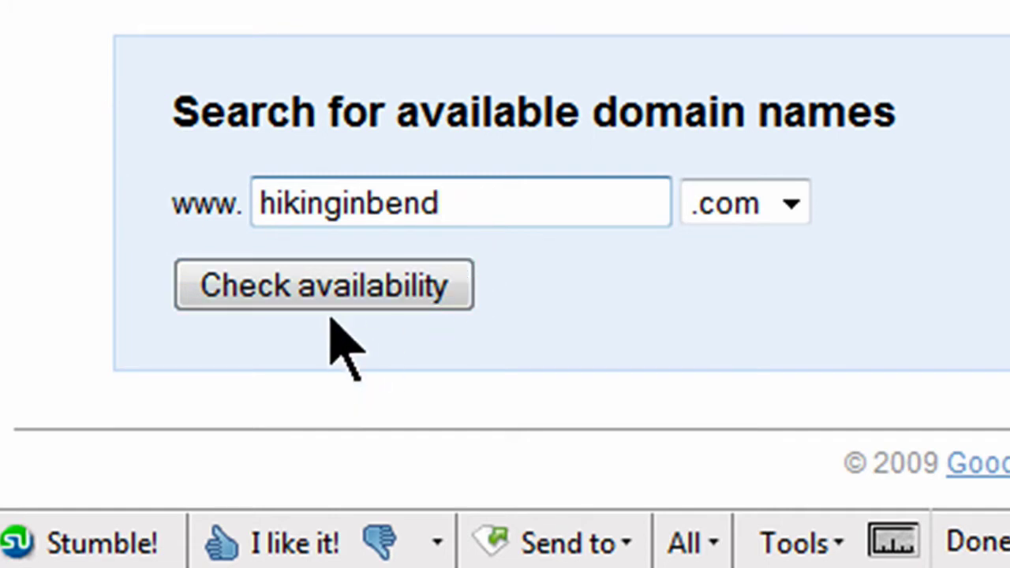
click(331, 291)
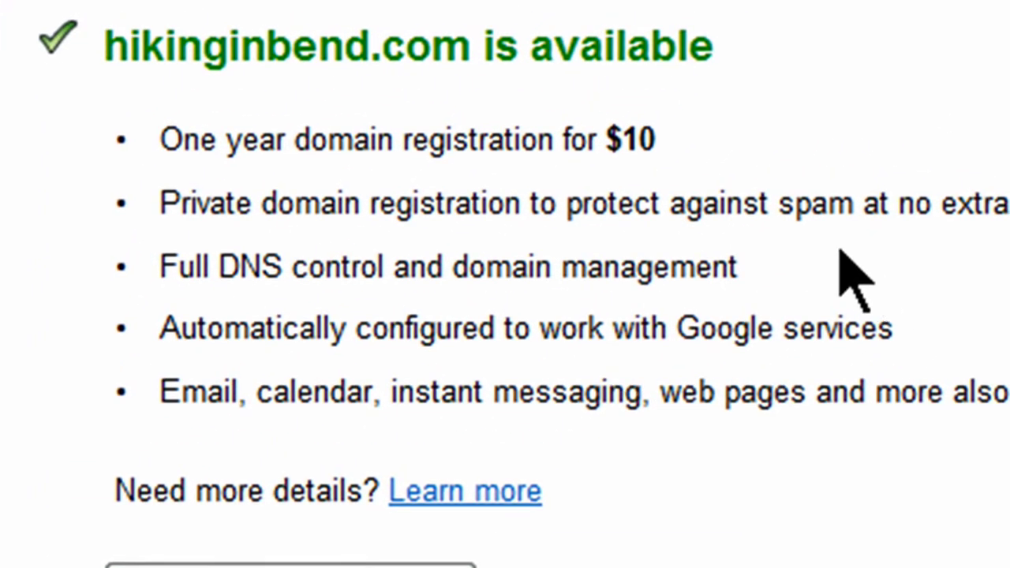
Continue to the hikinginbend.com registration form and review it down to the Standard Edition Agreement.
scroll(841, 273, down, 2)
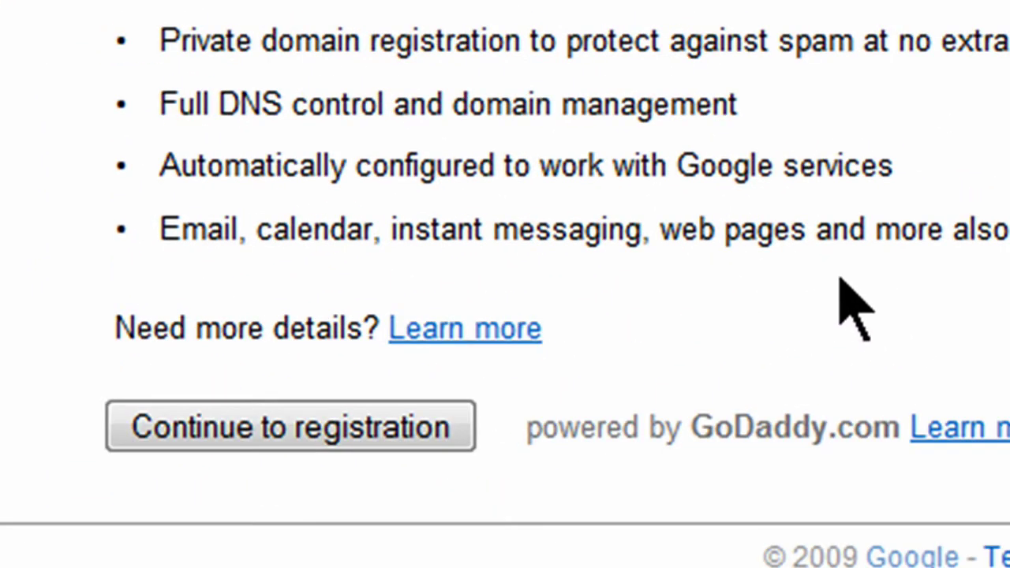
click(320, 443)
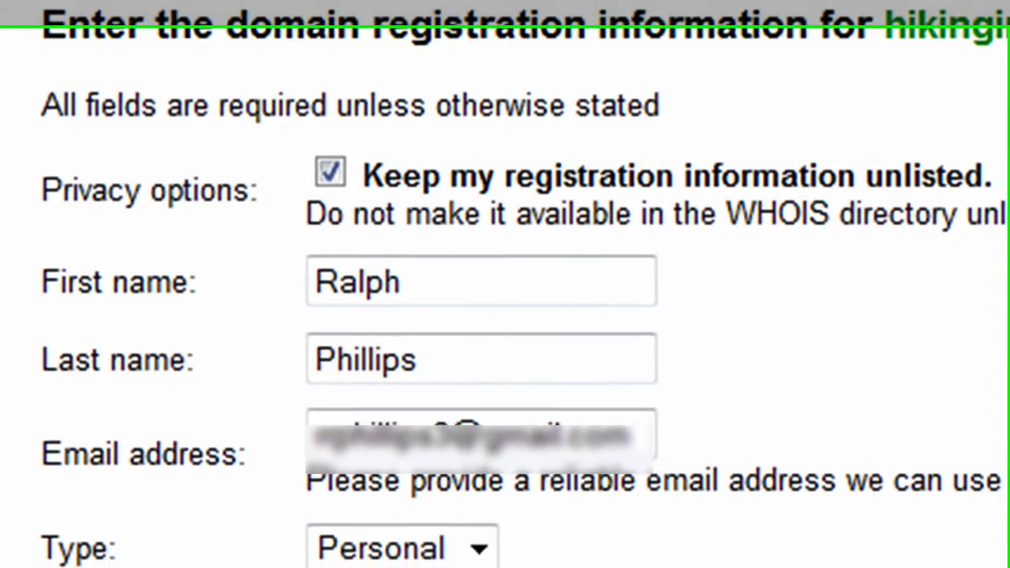
scroll(505, 284, down, 5)
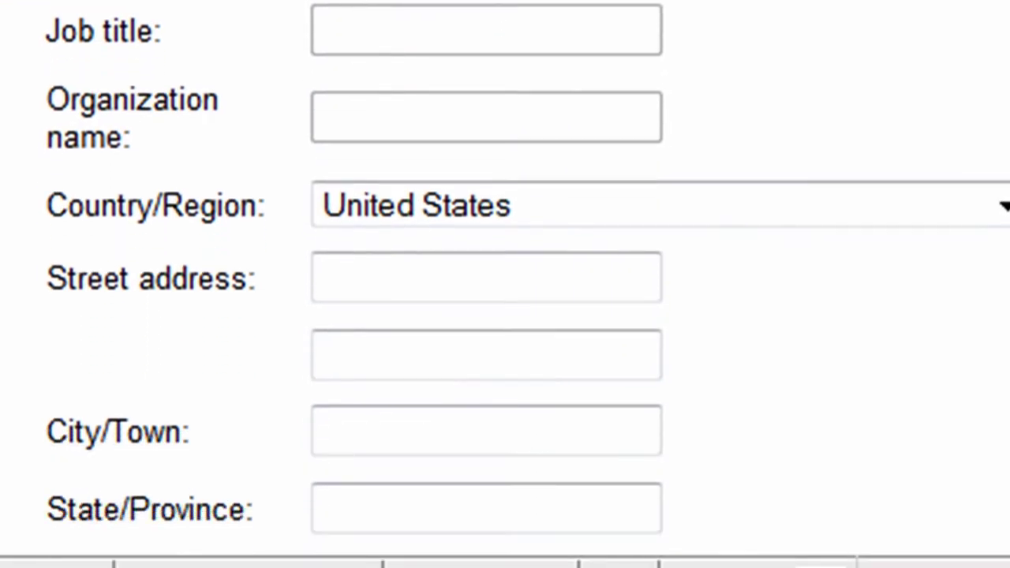
scroll(505, 284, up, 3)
scroll(506, 284, down, 4)
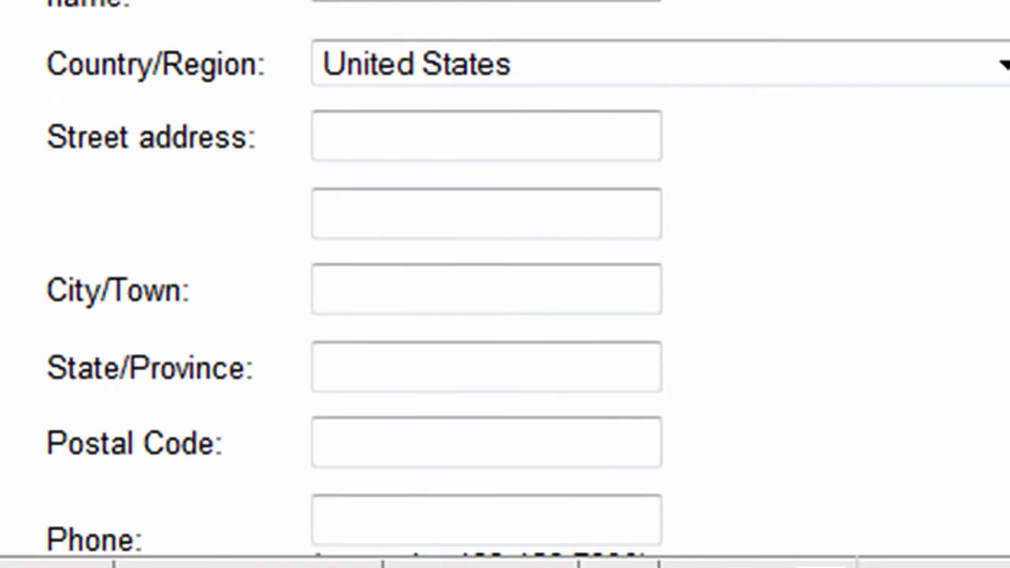
scroll(505, 284, up, 1)
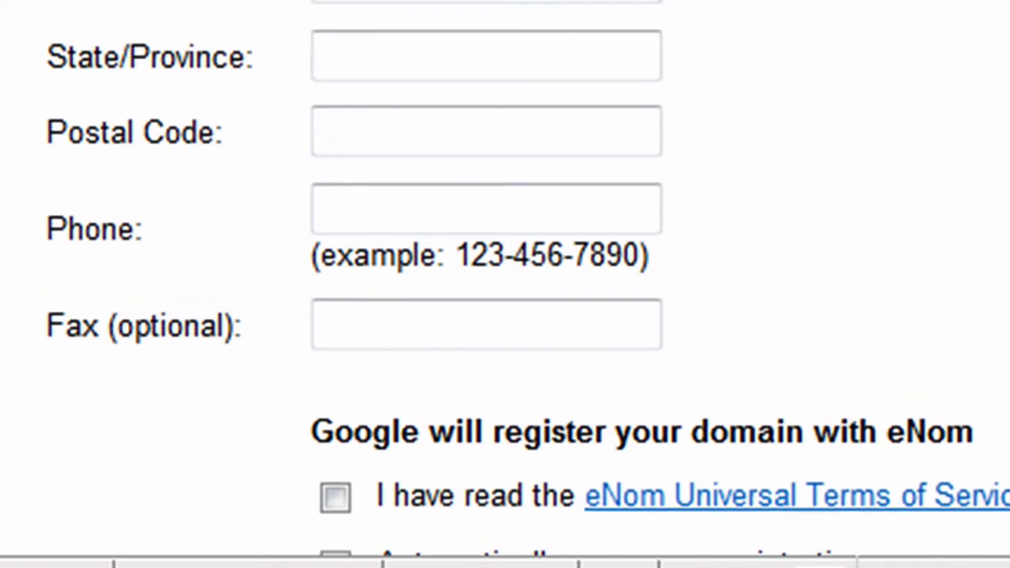
scroll(505, 284, down, 2)
scroll(505, 285, up, 1)
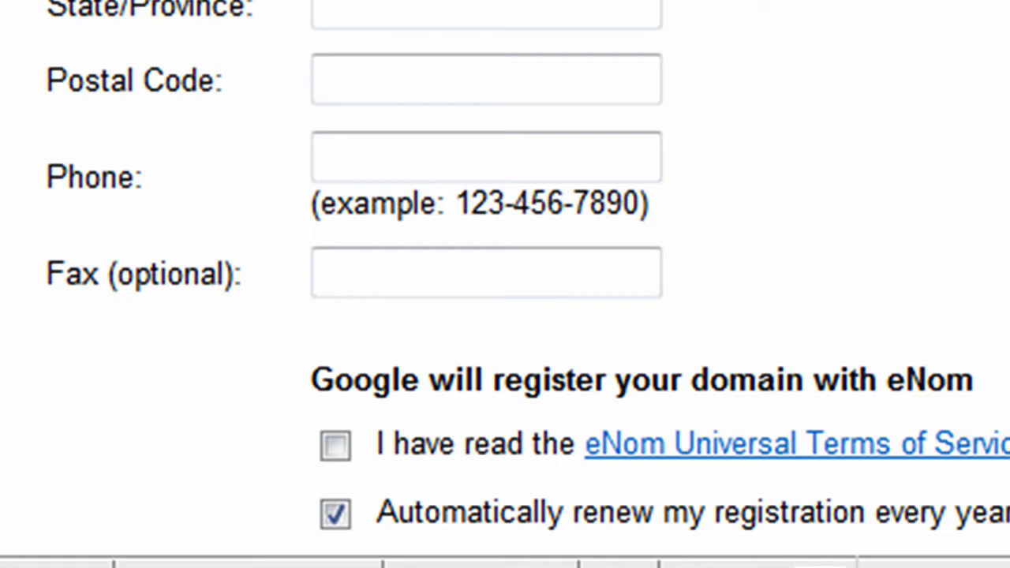
scroll(505, 284, down, 8)
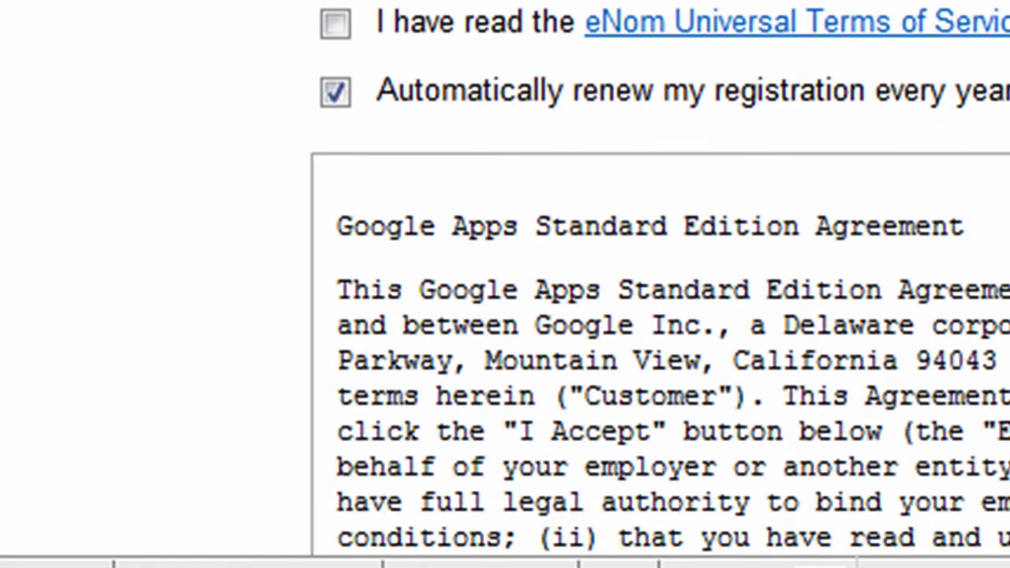
scroll(505, 284, down, 4)
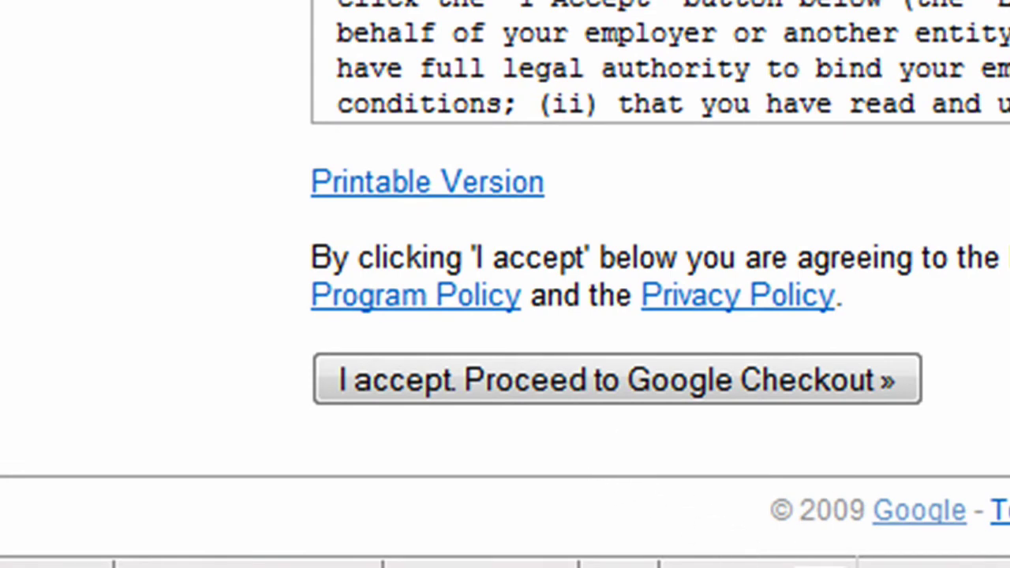
Accept the agreement and Checkout terms, and decline promotional email from Google Apps.
click(636, 404)
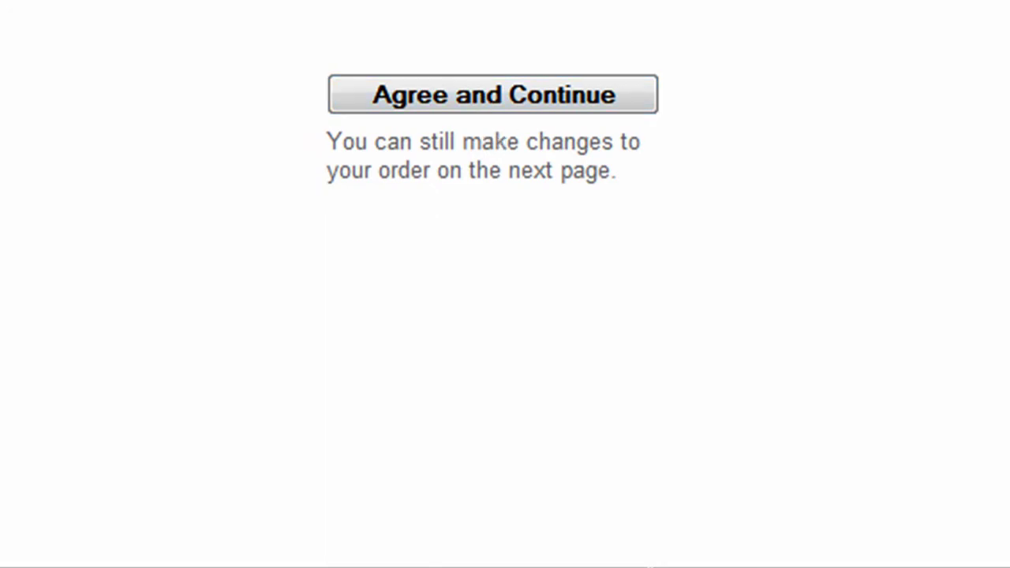
click(509, 101)
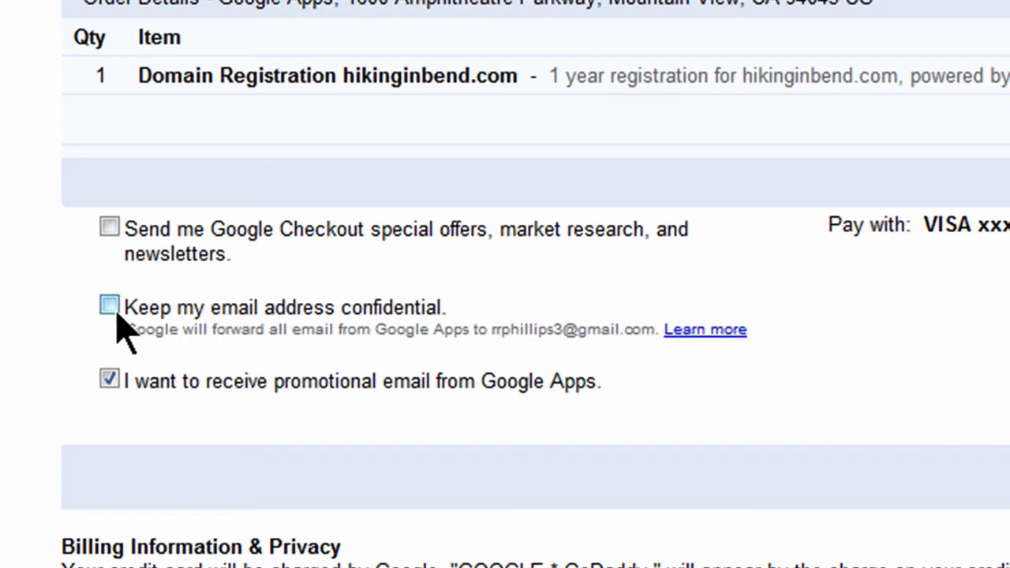
click(110, 379)
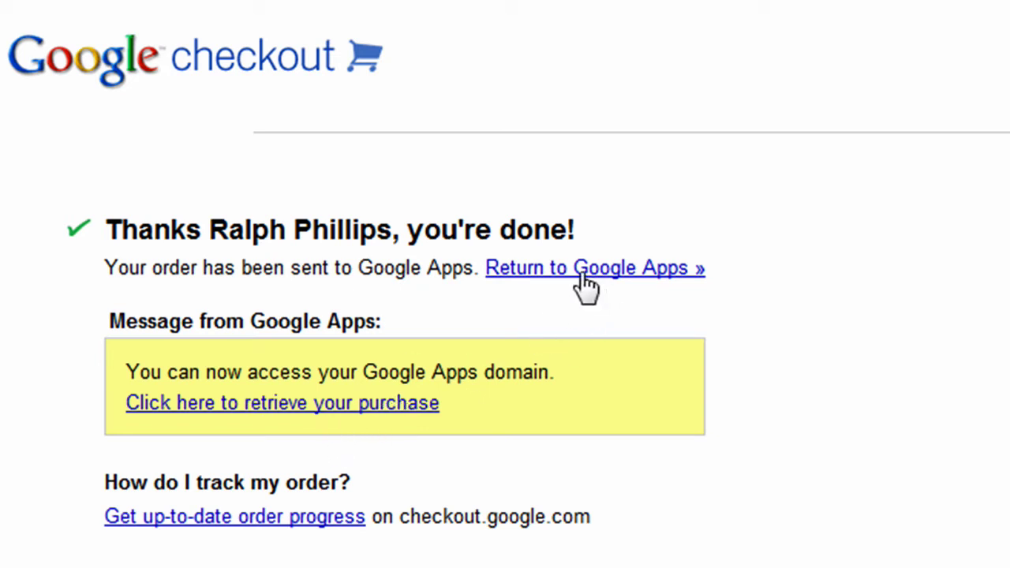
Retrieve the purchased domain in Google Apps and begin entering the administrator username.
click(299, 409)
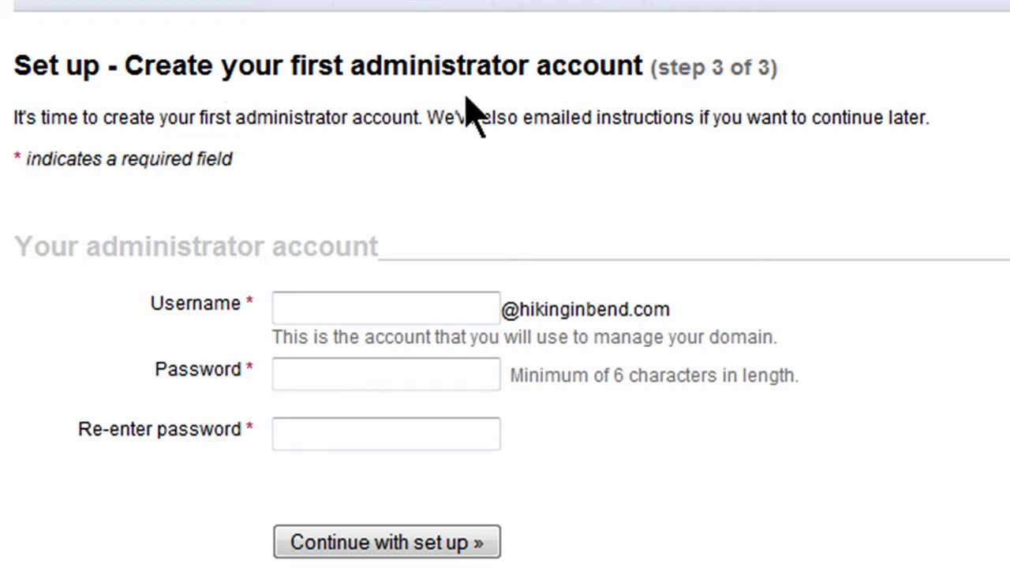
click(331, 312)
click(330, 311)
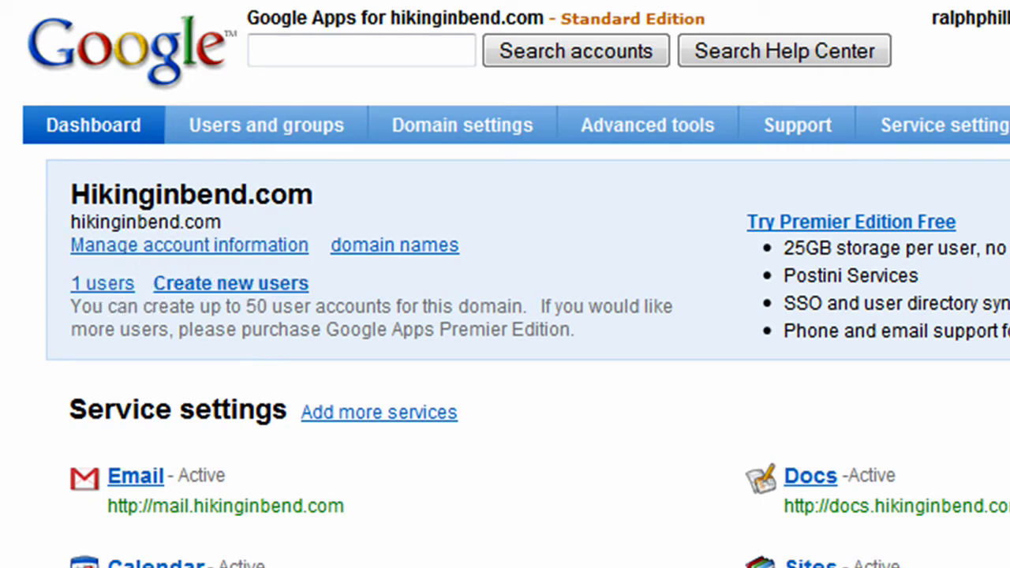
scroll(335, 303, down, 5)
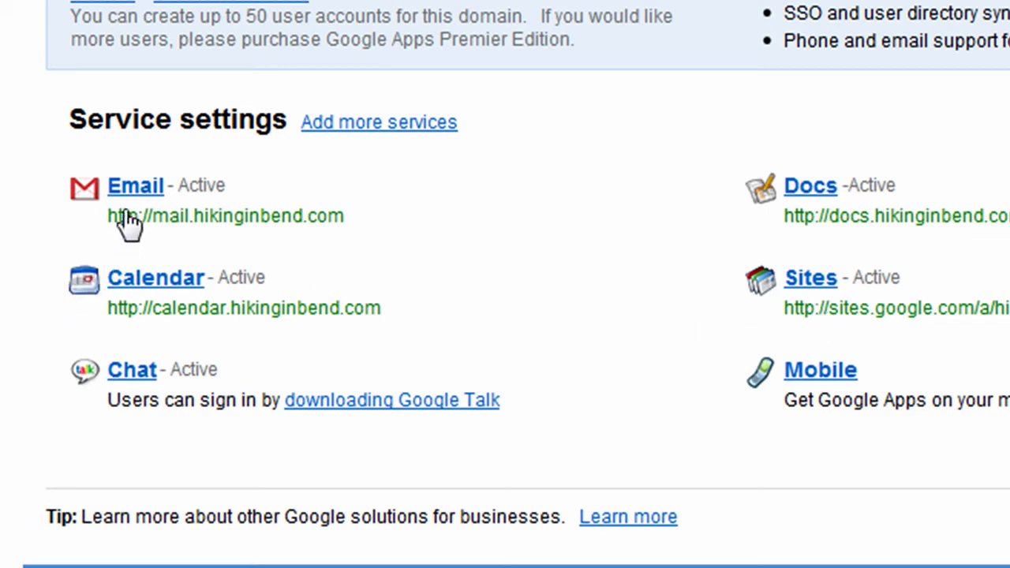
click(128, 194)
In Email settings, enter catchall as the forwarding target, then switch the catch-all to discard unmatched mail.
click(140, 196)
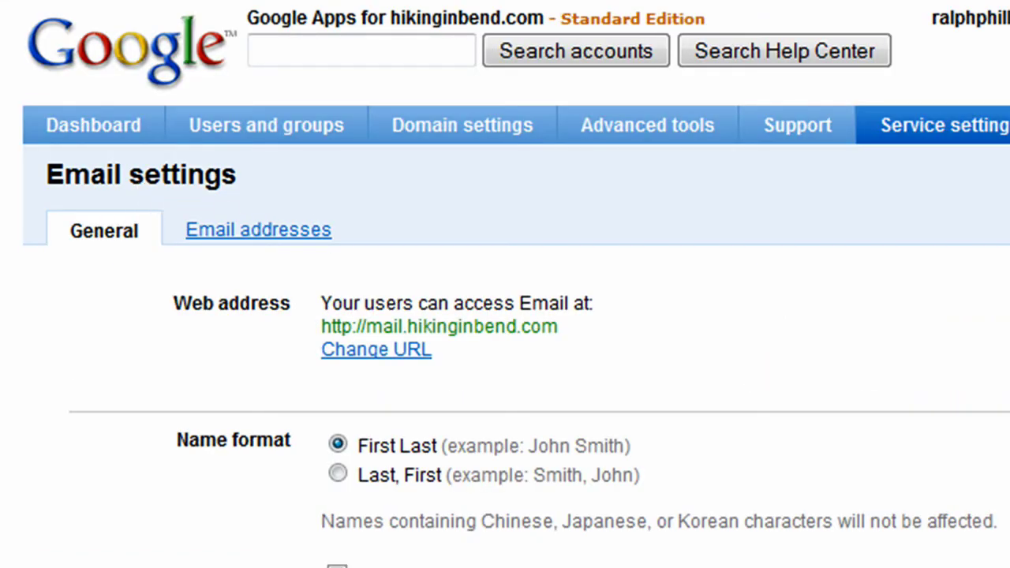
scroll(505, 285, down, 3)
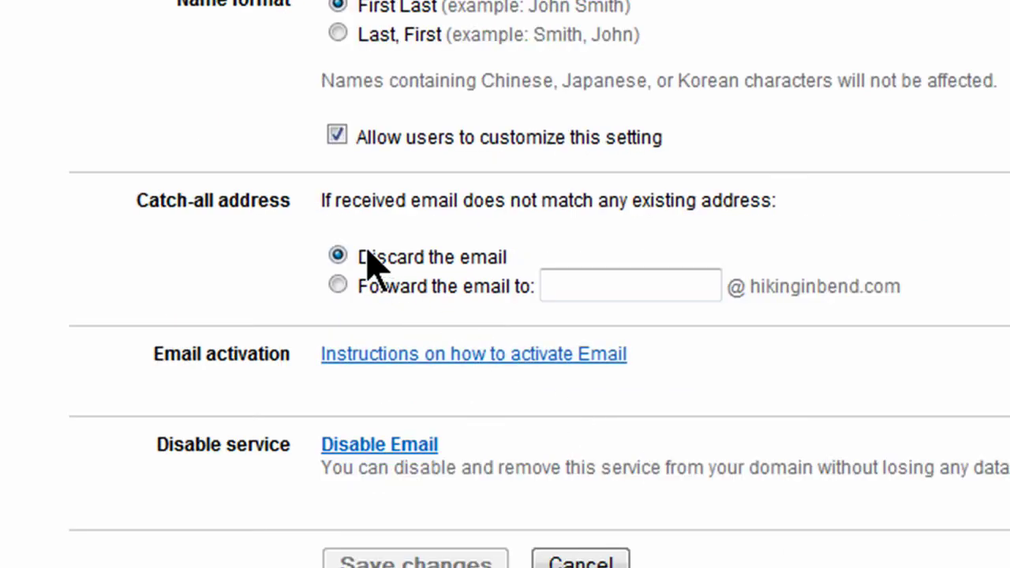
click(339, 286)
click(598, 288)
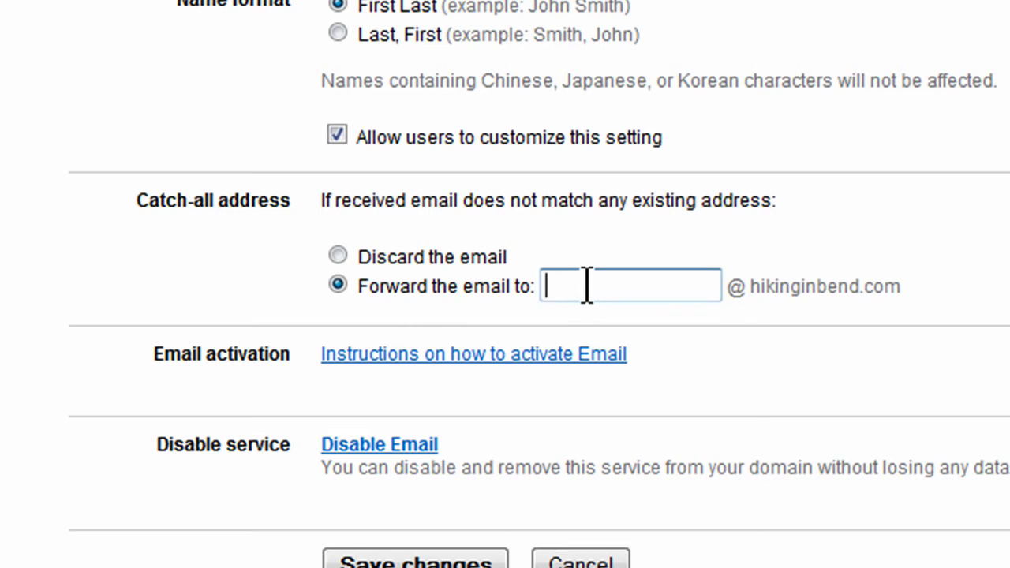
text(catchall)
click(338, 256)
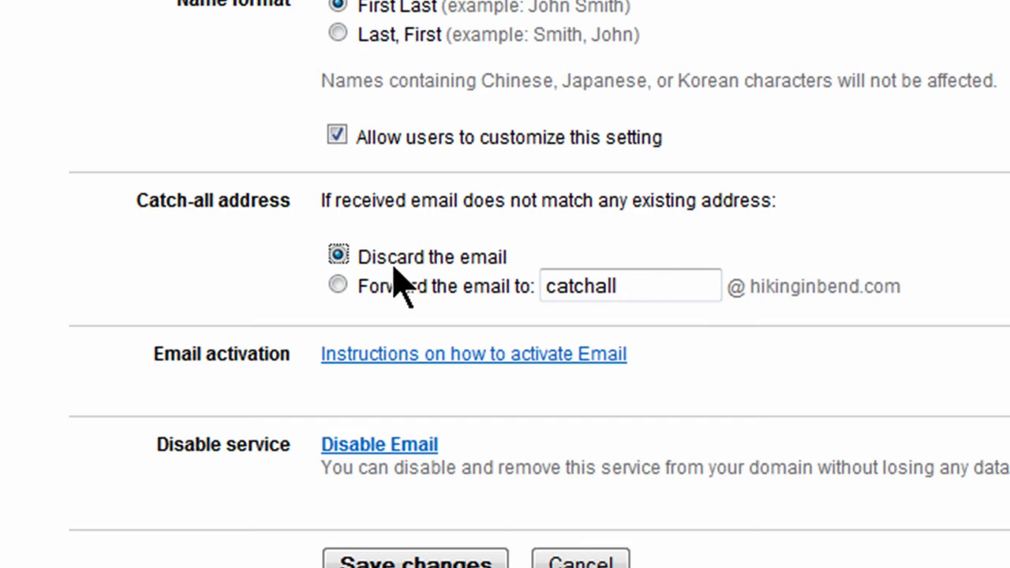
scroll(505, 284, up, 5)
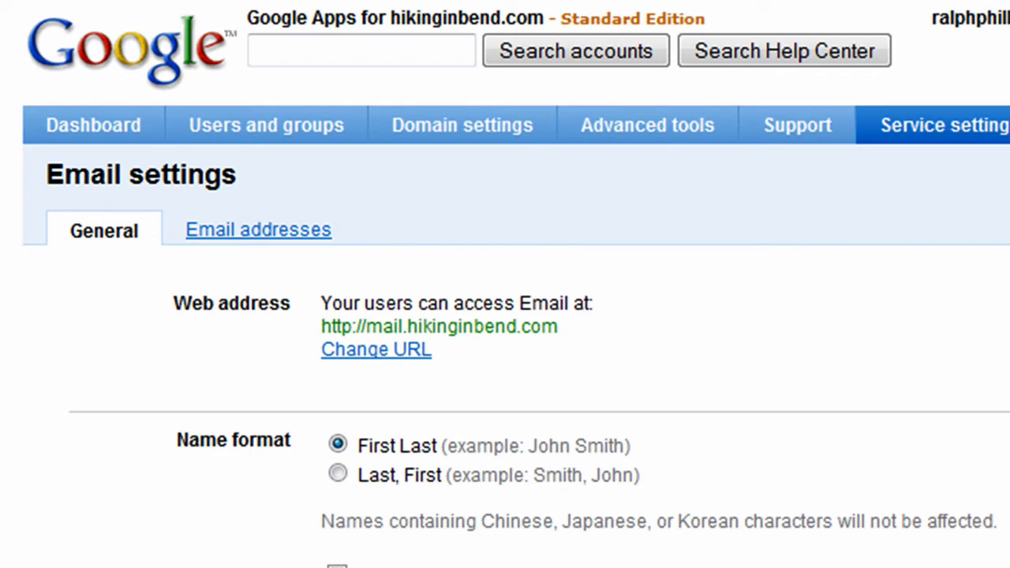
scroll(505, 284, down, 3)
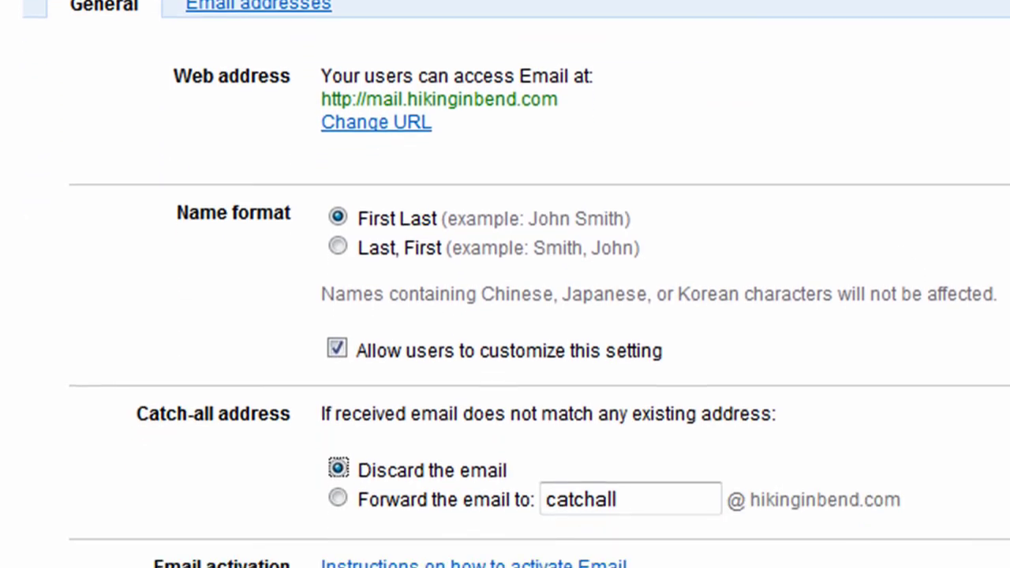
scroll(505, 284, down, 3)
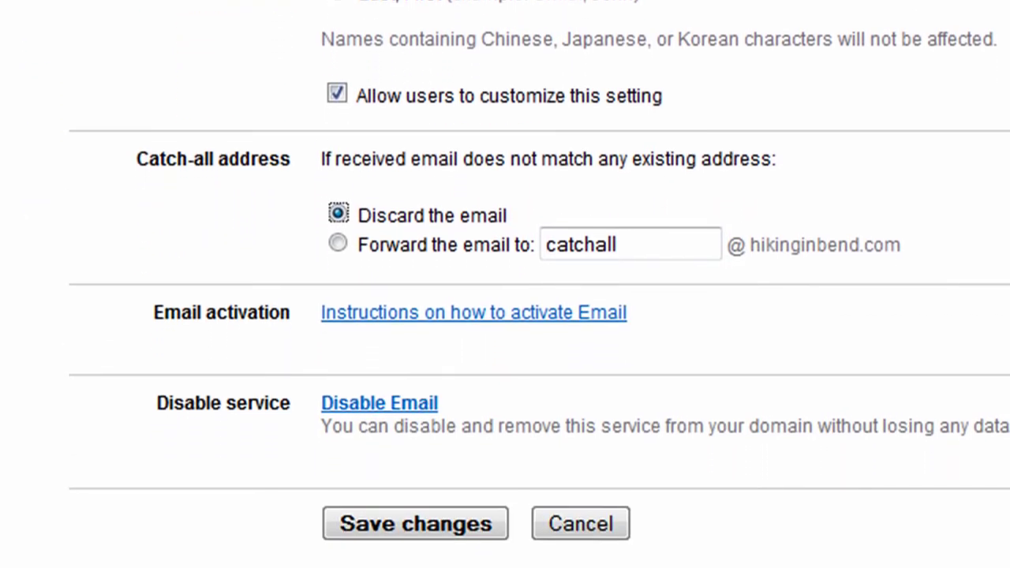
scroll(272, 197, up, 5)
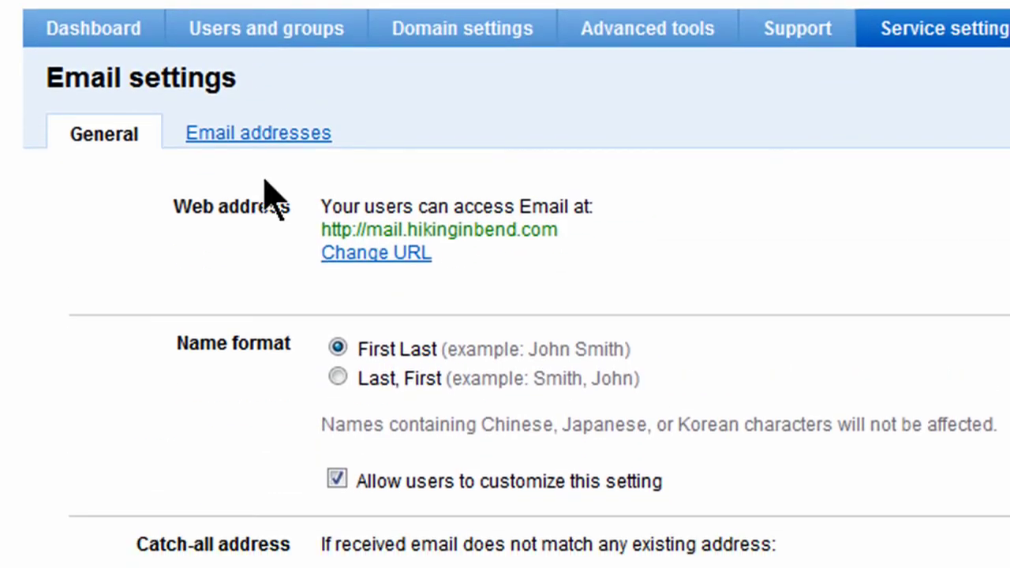
Stay on the Email settings General tab and save the catch-all discard setting.
click(250, 135)
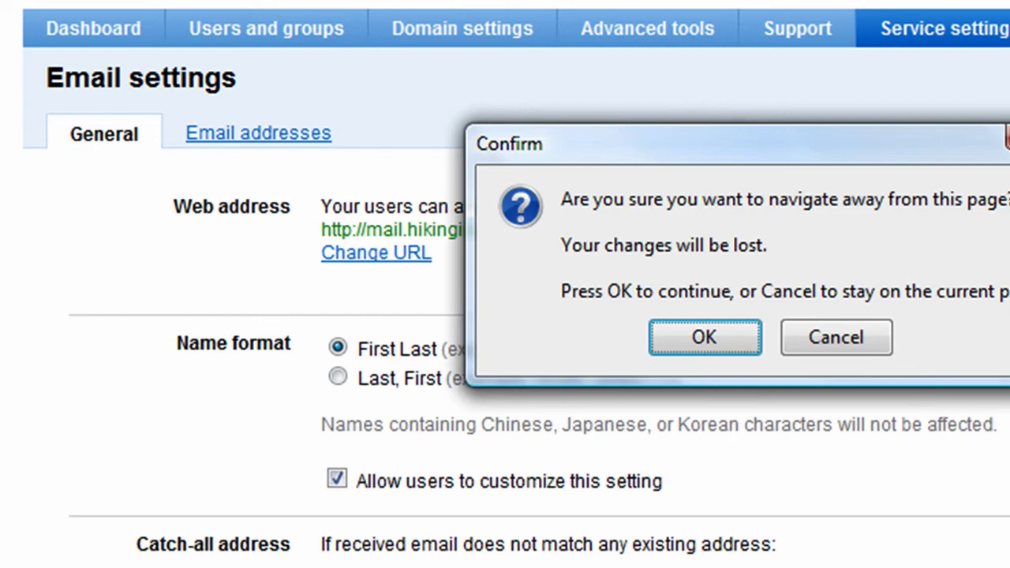
click(869, 338)
scroll(874, 339, down, 5)
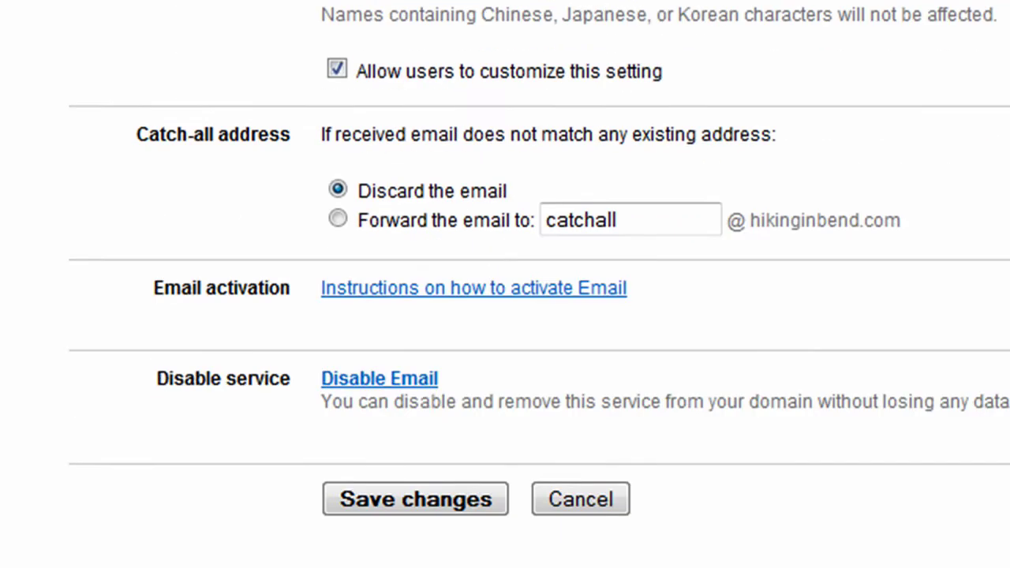
click(425, 451)
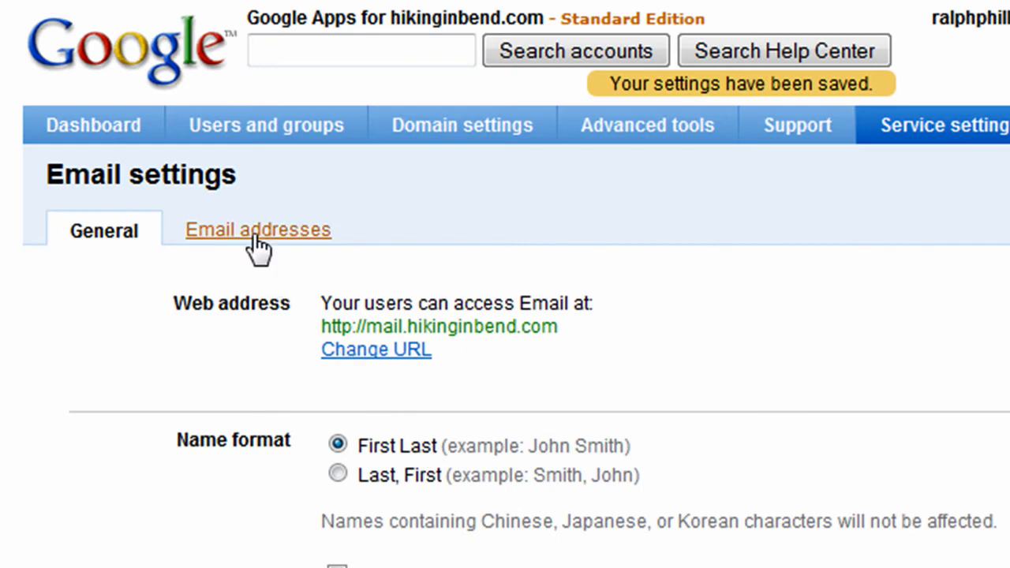
View the domain's email addresses list, then go to the Users and groups page.
click(259, 246)
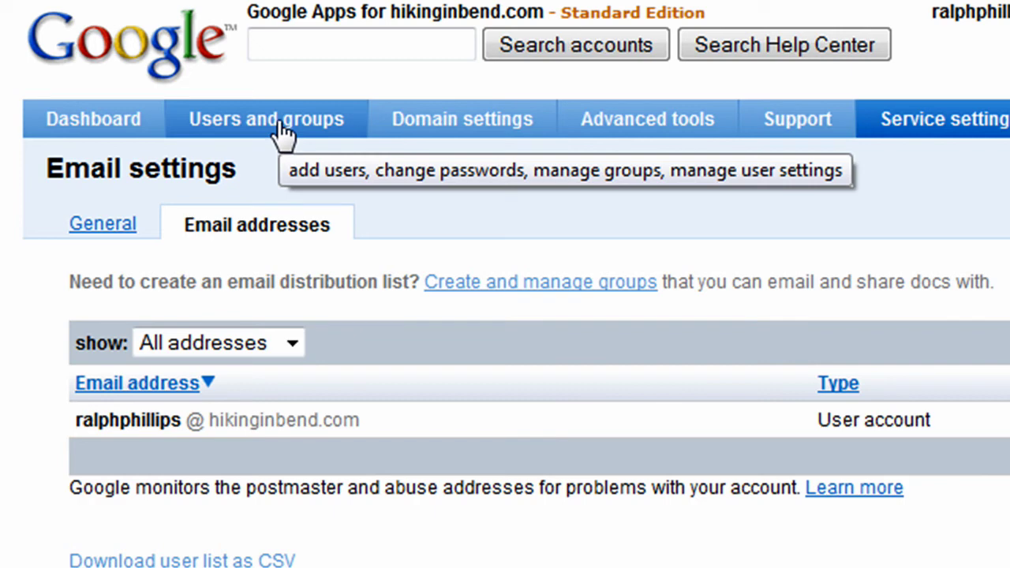
click(281, 134)
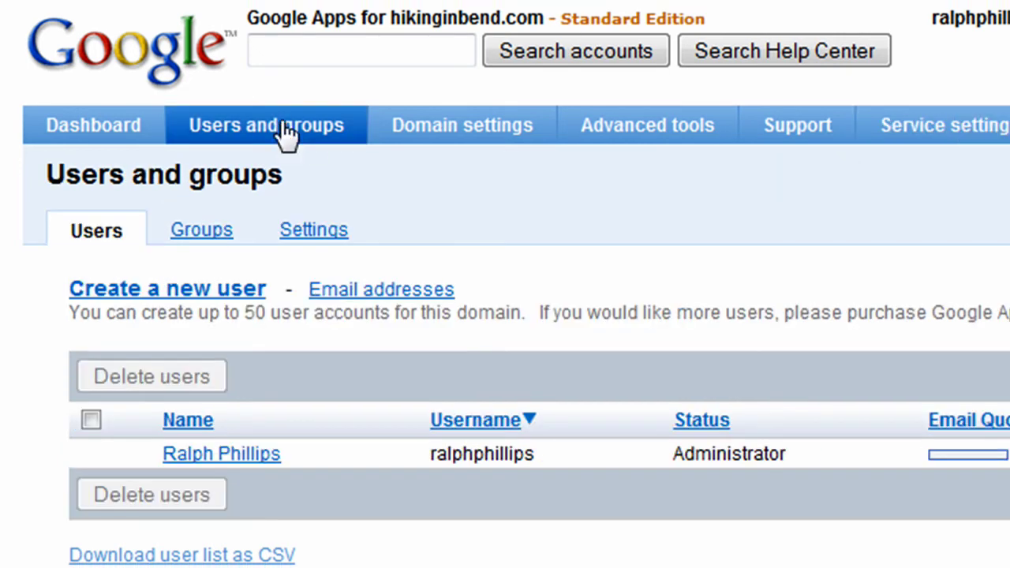
Create a new hikinginbend.com user, entering the person's first name, last name and username.
click(139, 291)
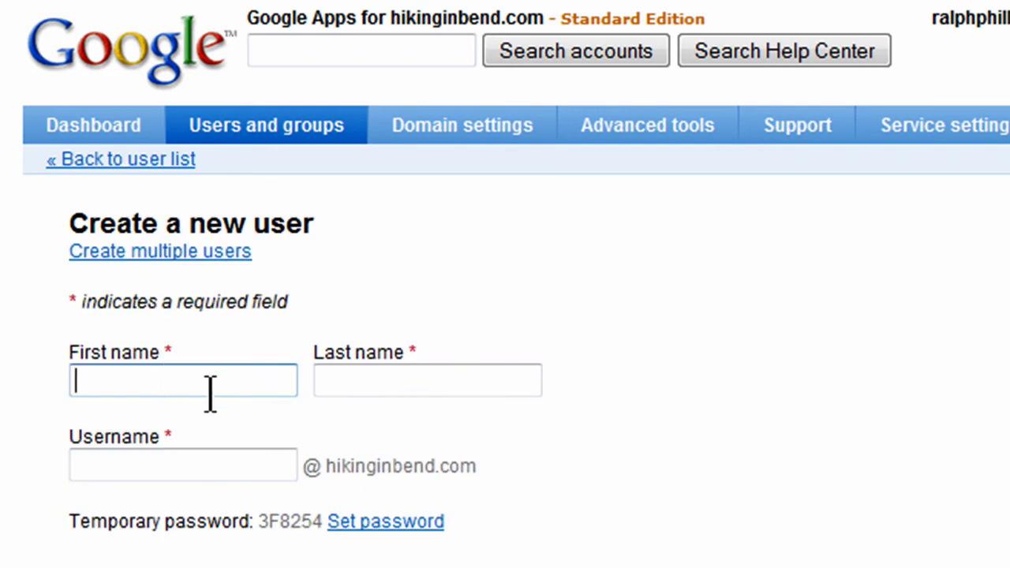
key(Tab)
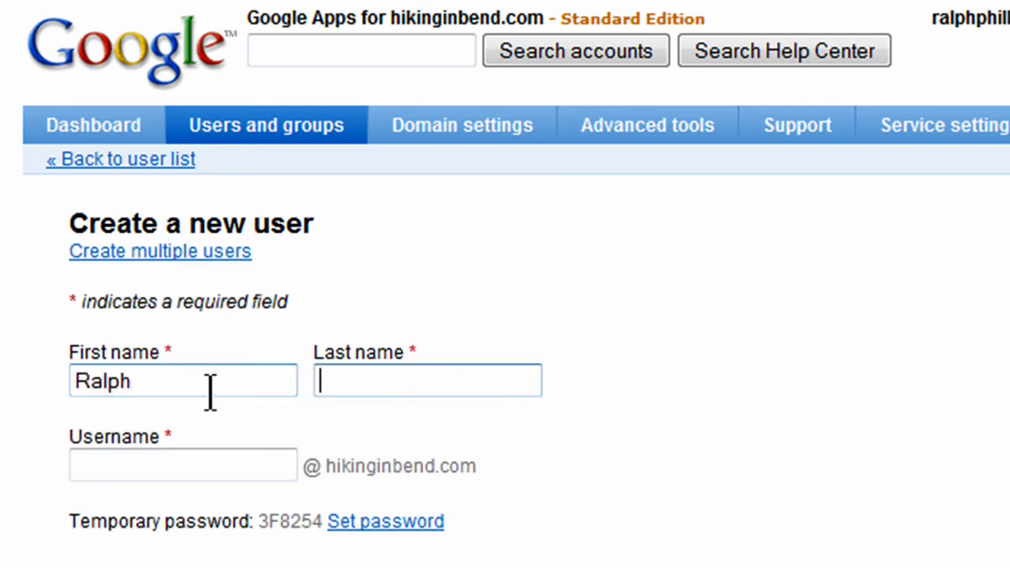
key(Tab)
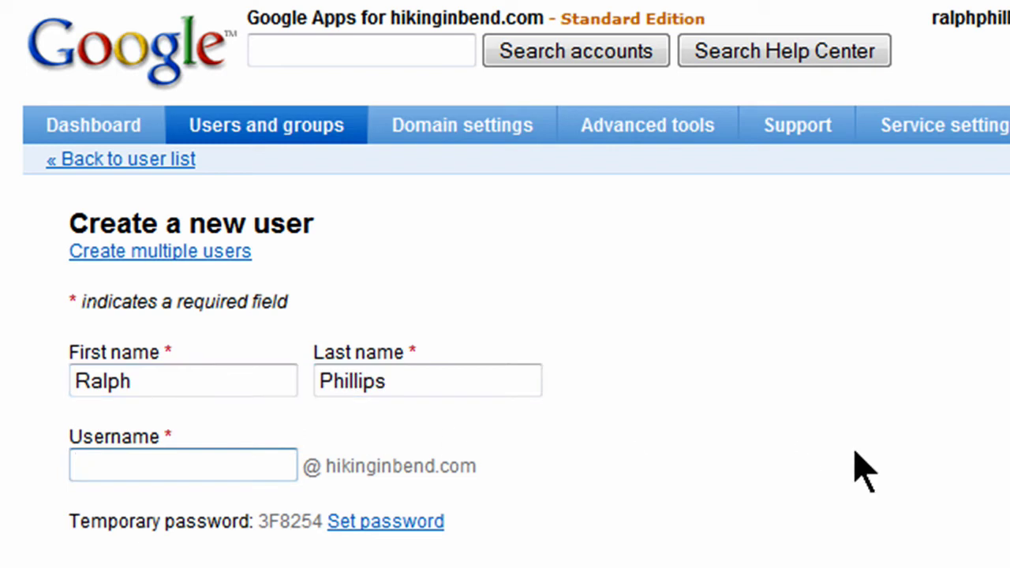
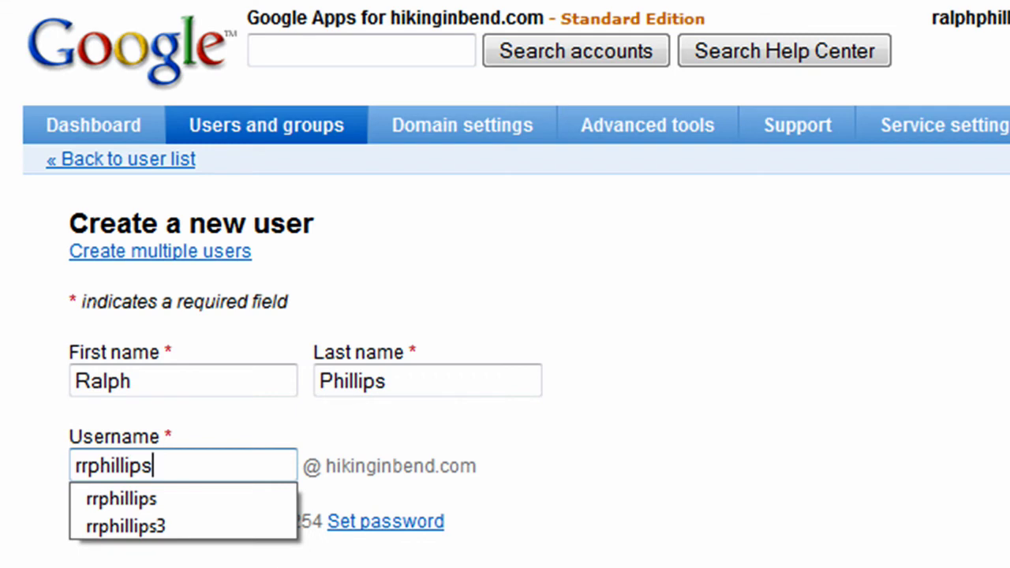
key(Escape)
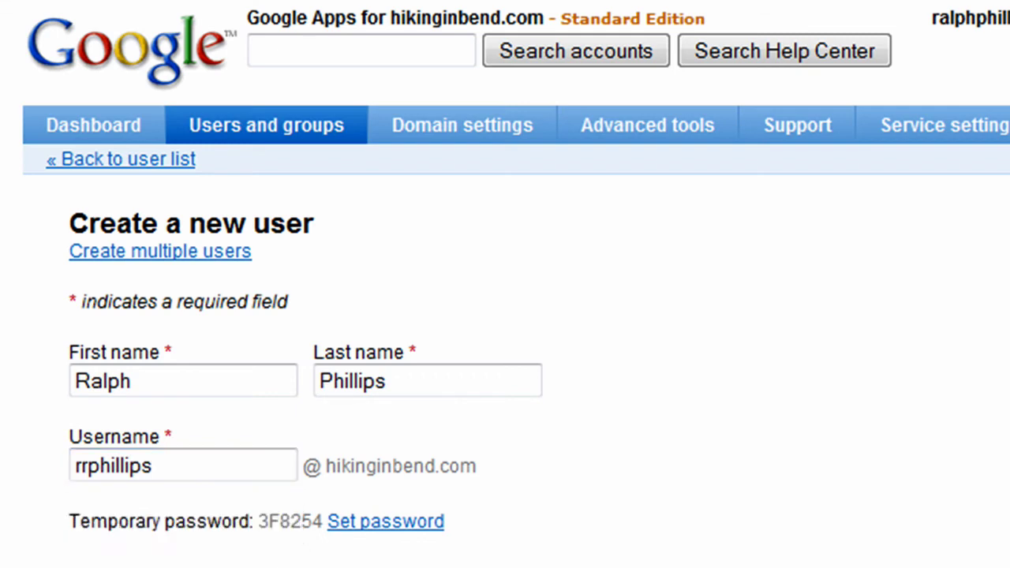
click(182, 382)
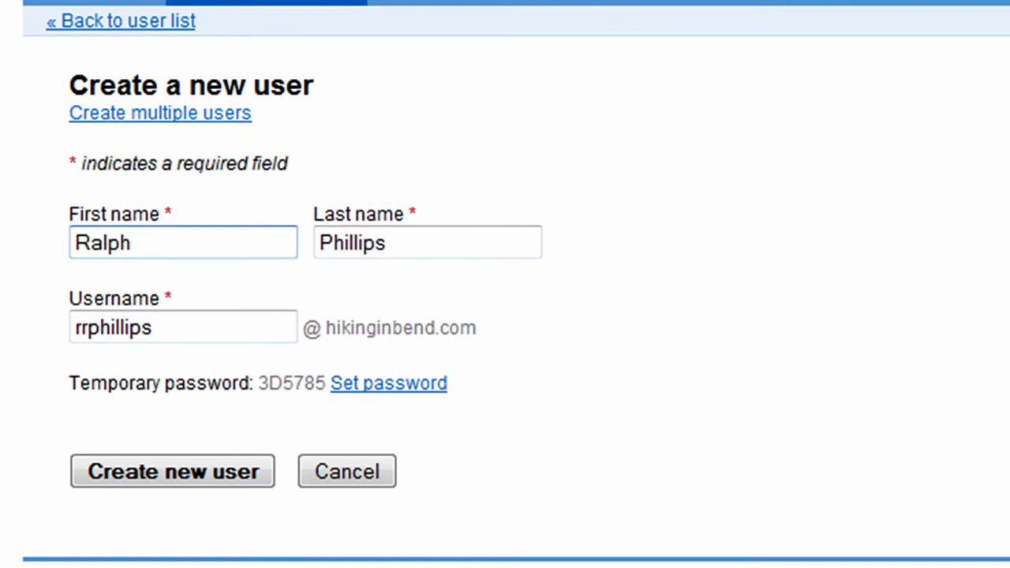
key(Return)
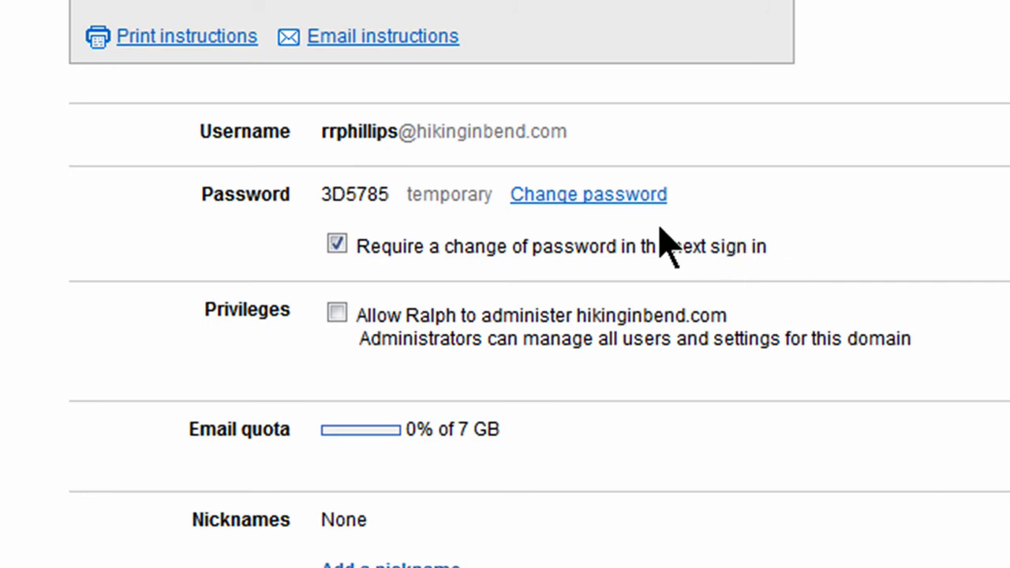
Give the new user a custom password and administrator privileges, and save the changes.
click(605, 194)
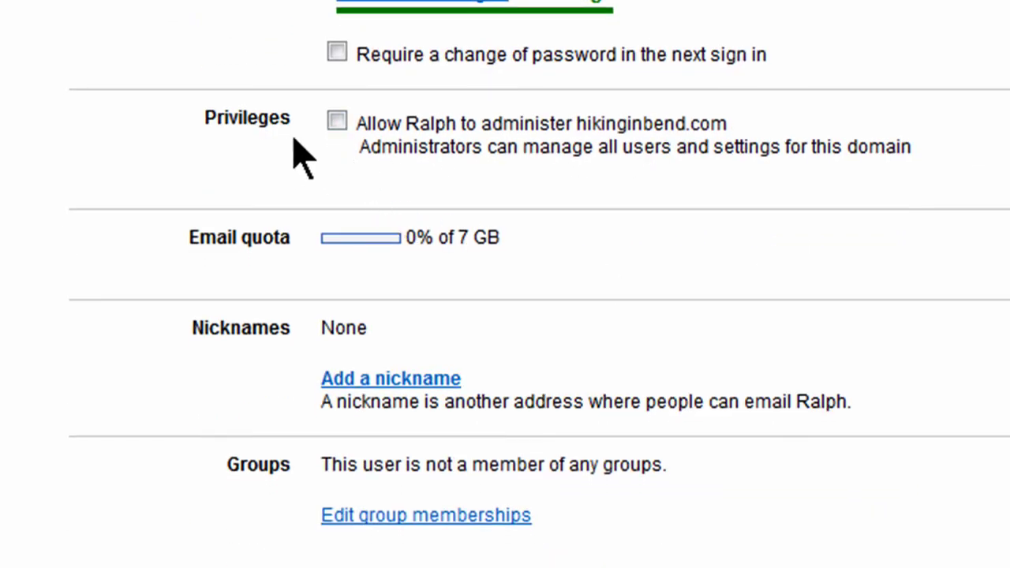
click(337, 122)
click(705, 310)
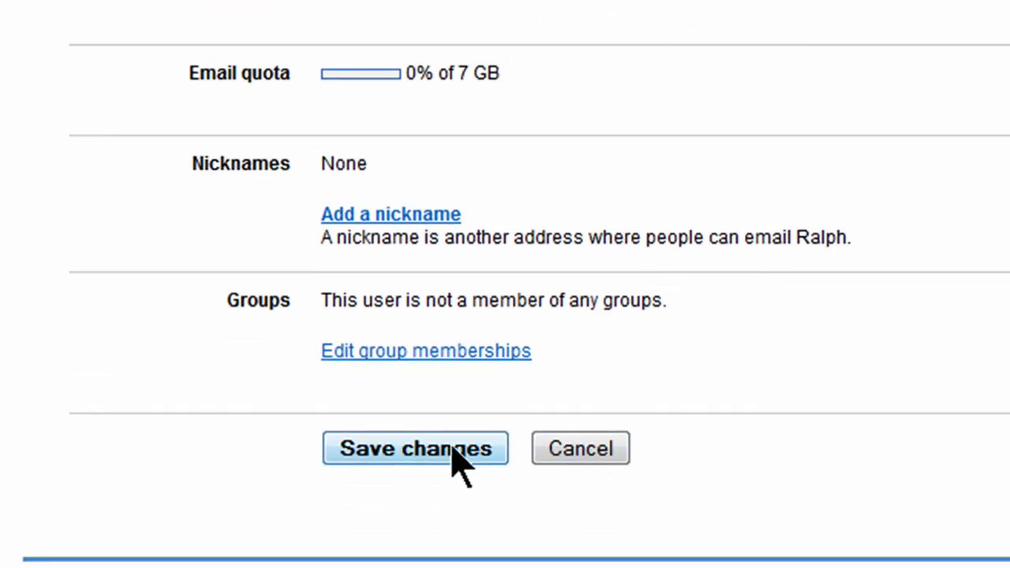
click(453, 451)
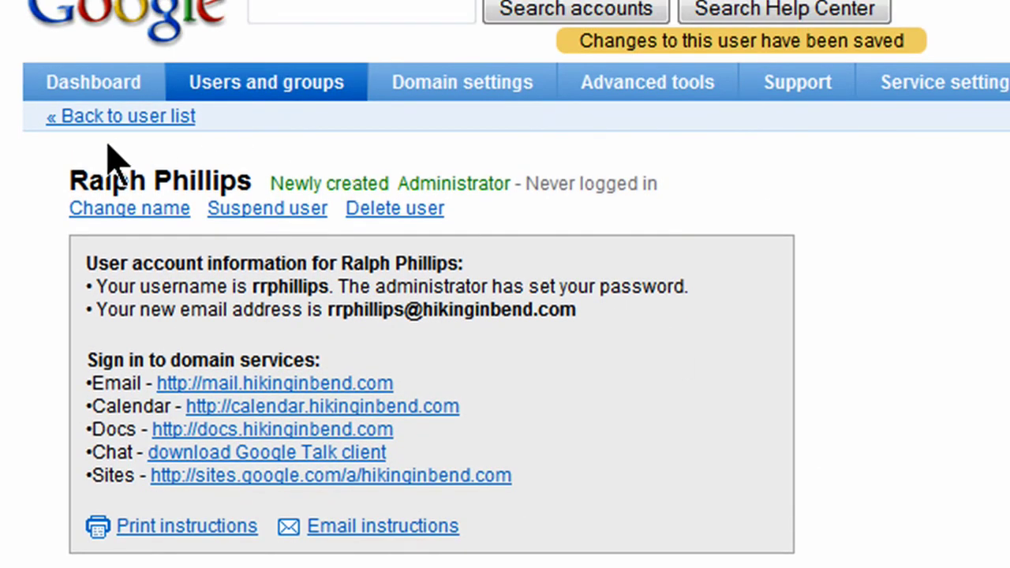
Return to the user list and view the Email addresses tab with both hikinginbend.com accounts.
click(111, 119)
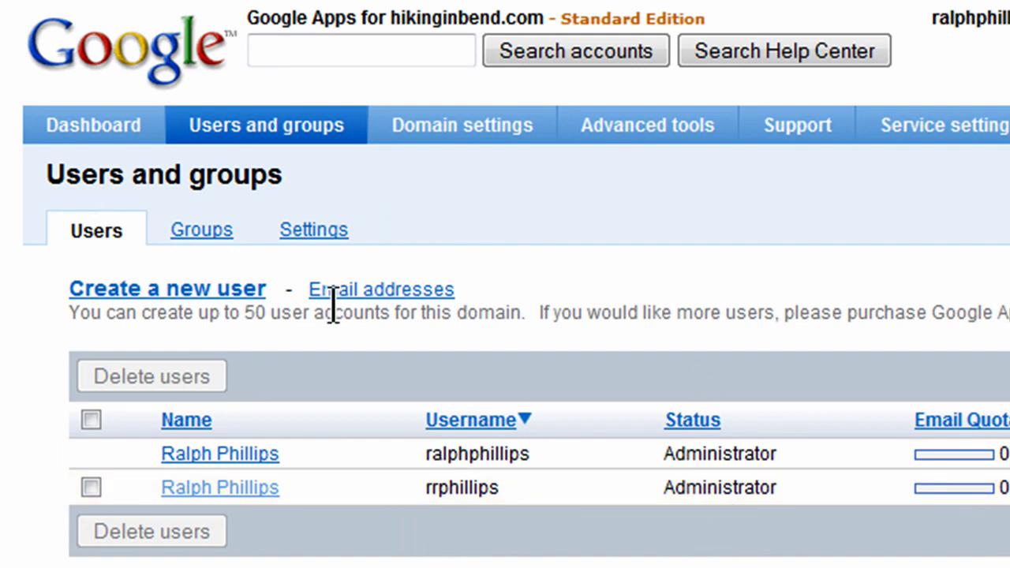
click(370, 290)
click(371, 292)
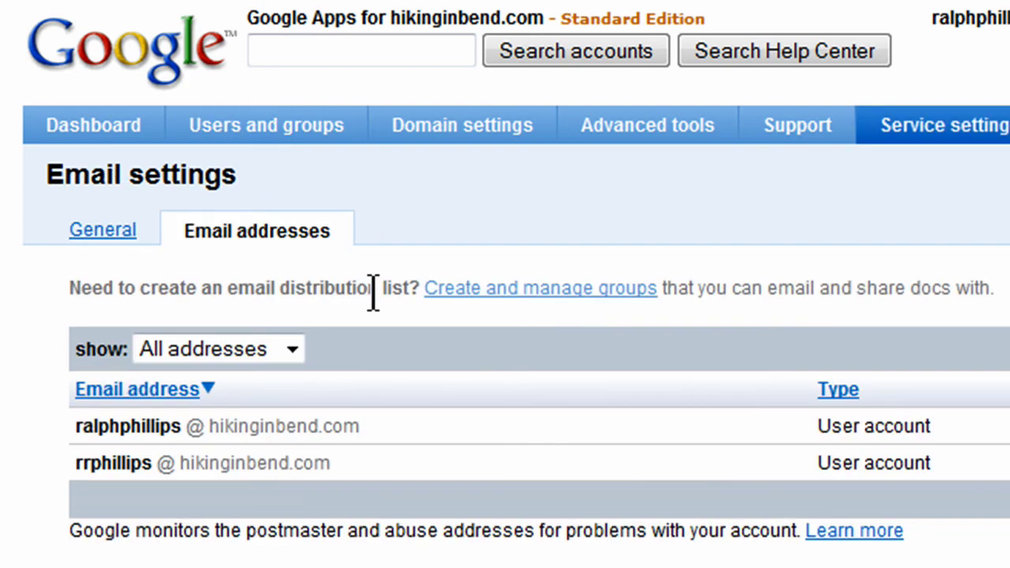